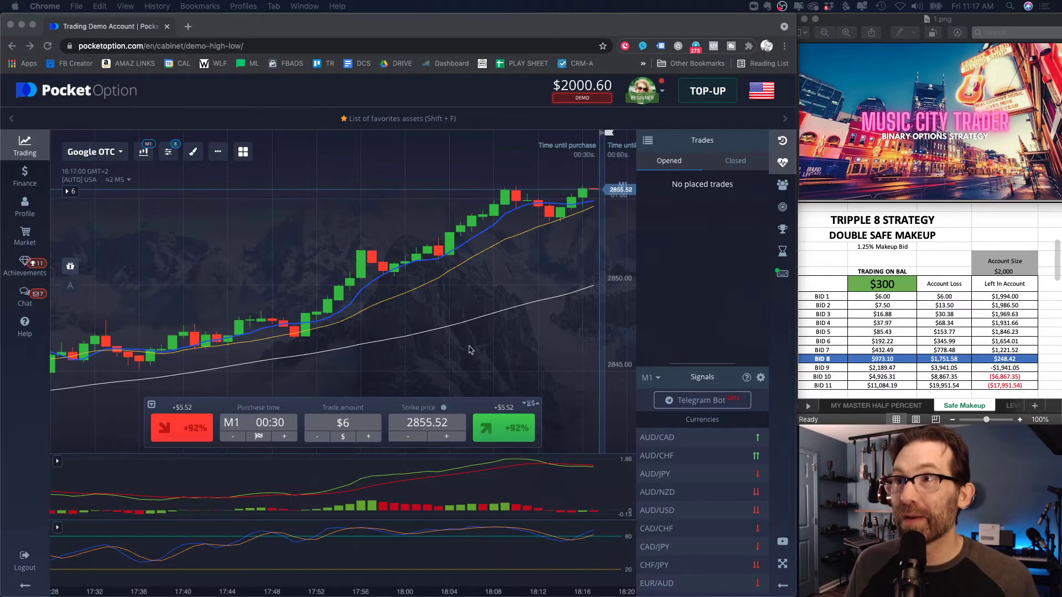
- Keep the one-minute (M1) expiration on the Google OTC trading page
click(410, 22)
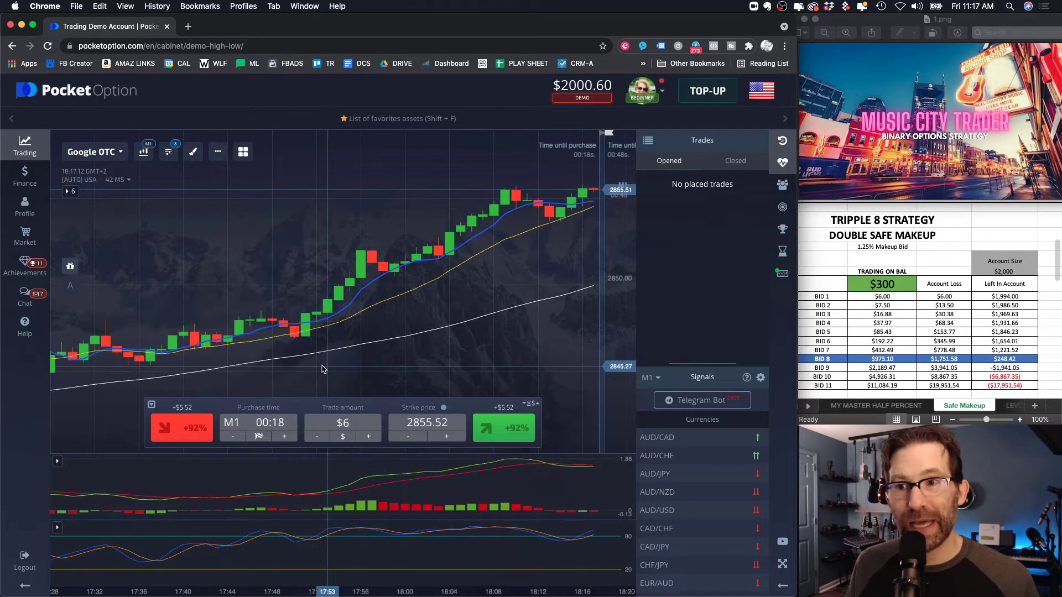
click(270, 424)
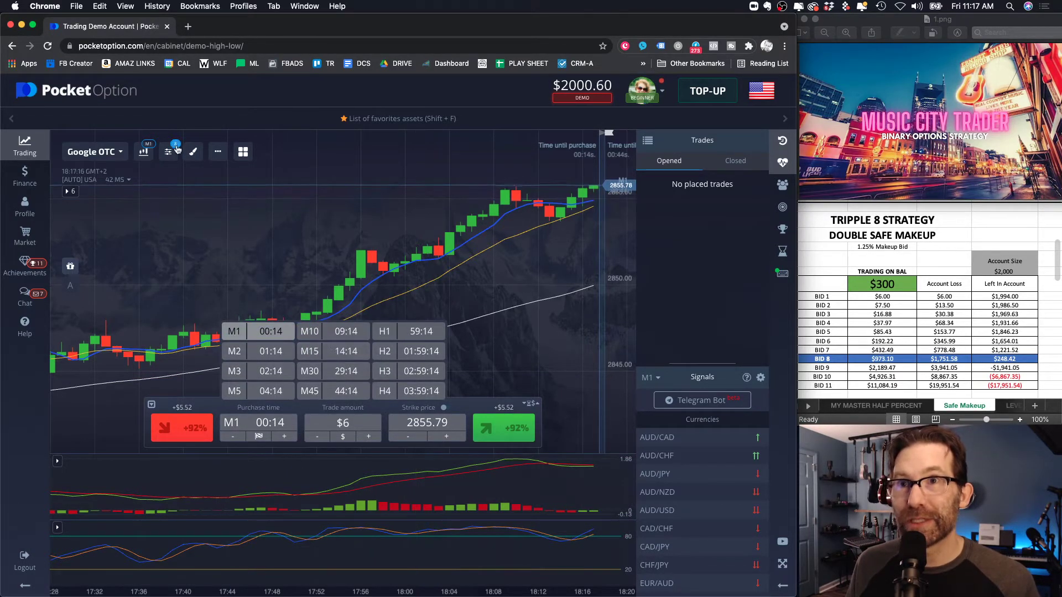
click(479, 260)
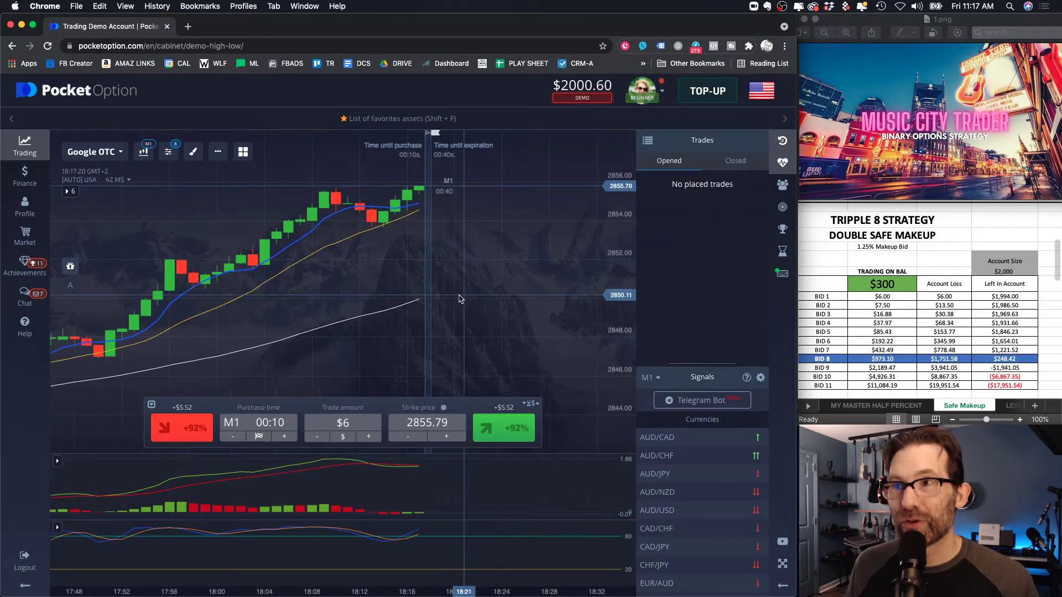
- Star Apple, Alcoa, American Express, Walt Disney and FACEBOOK INC OTC in the asset list
scroll(459, 299, up, 3)
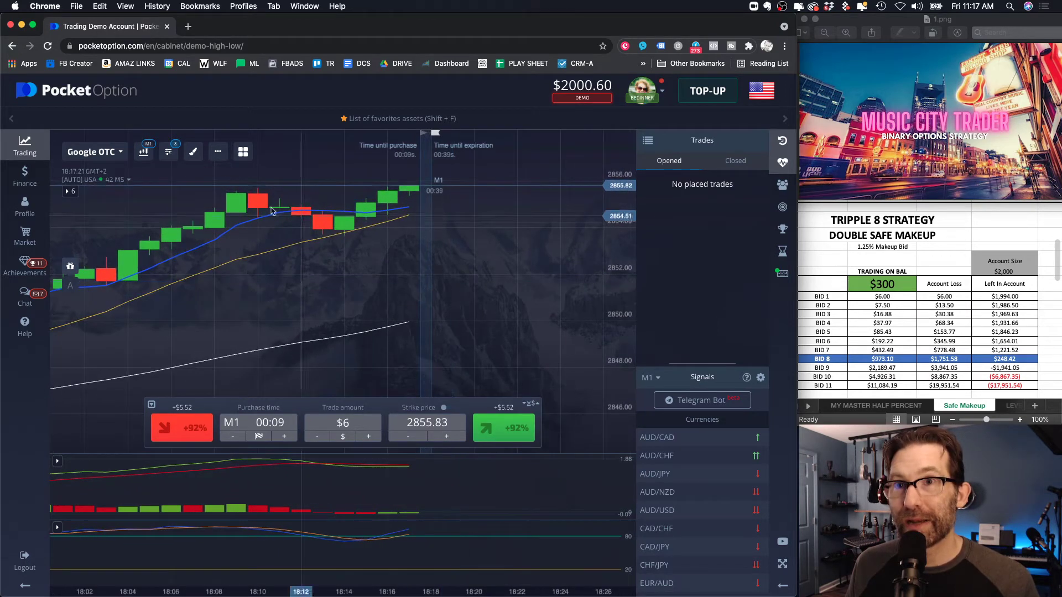
click(120, 153)
click(83, 217)
click(83, 230)
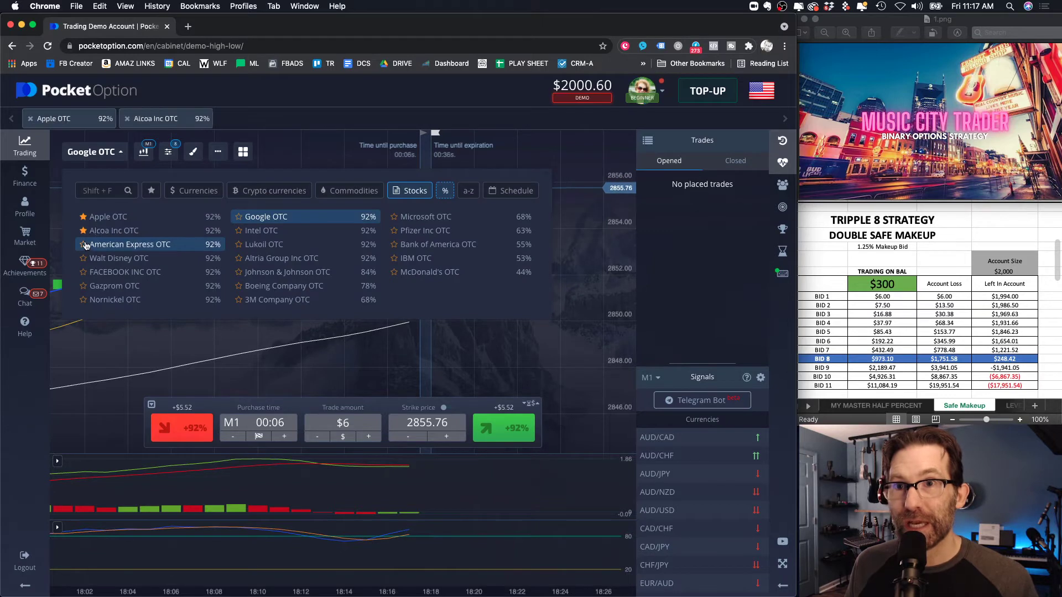
click(83, 245)
click(83, 258)
click(84, 272)
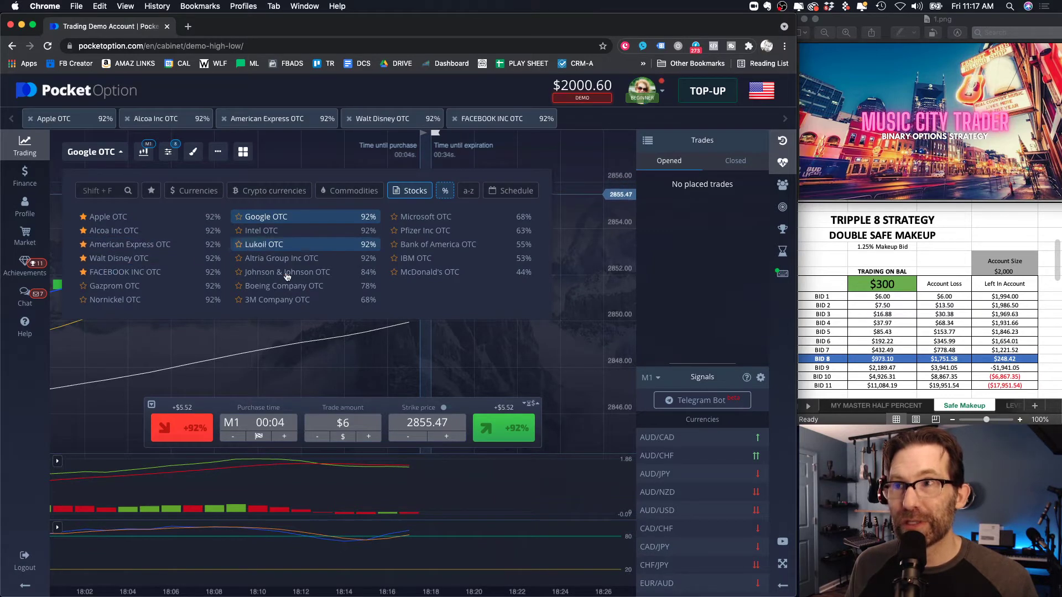
click(381, 342)
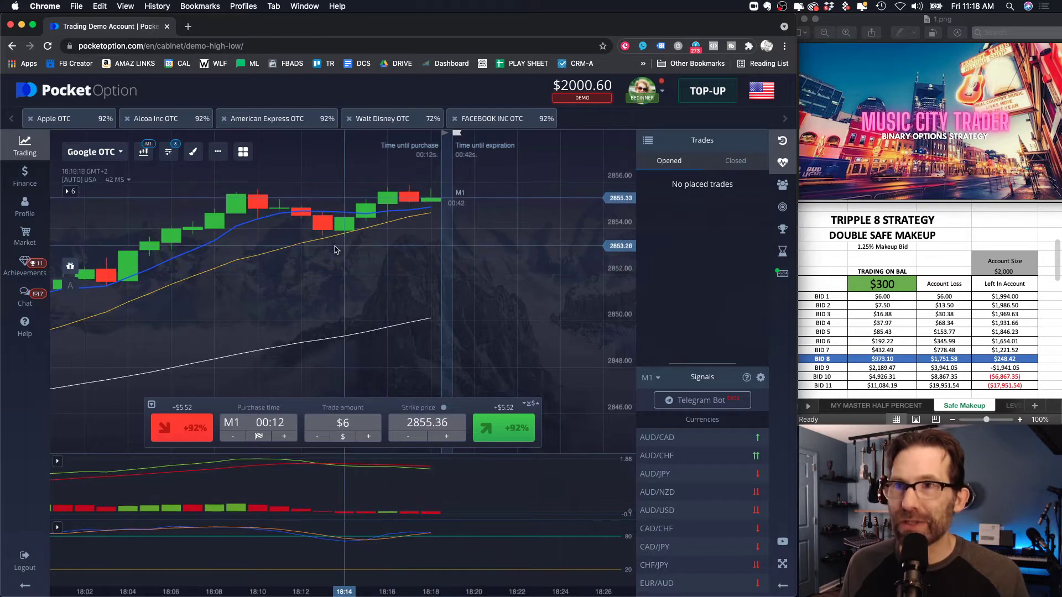
scroll(376, 266, down, 2)
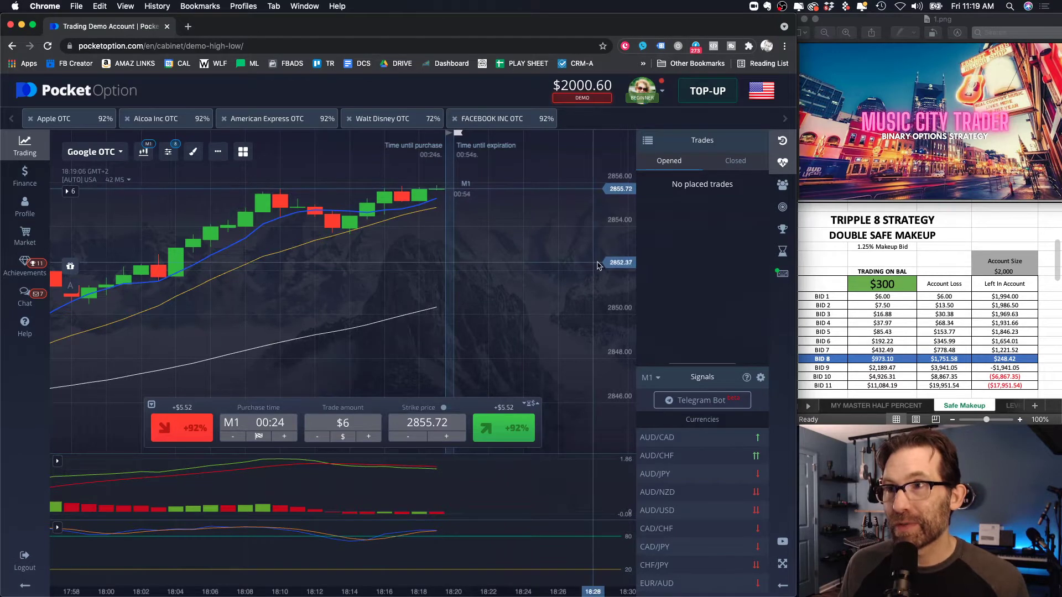
click(265, 423)
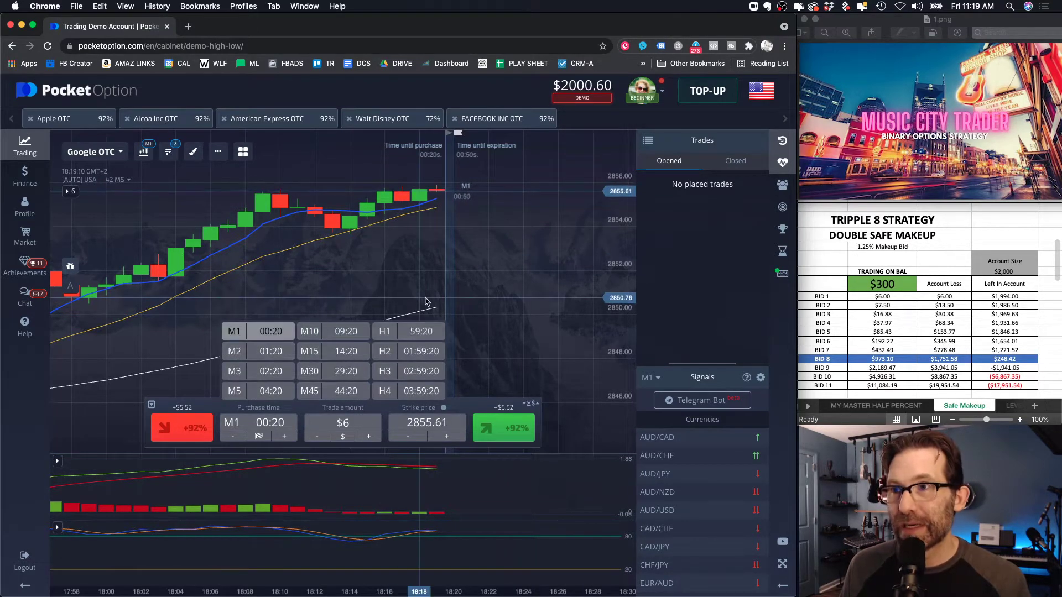
click(498, 265)
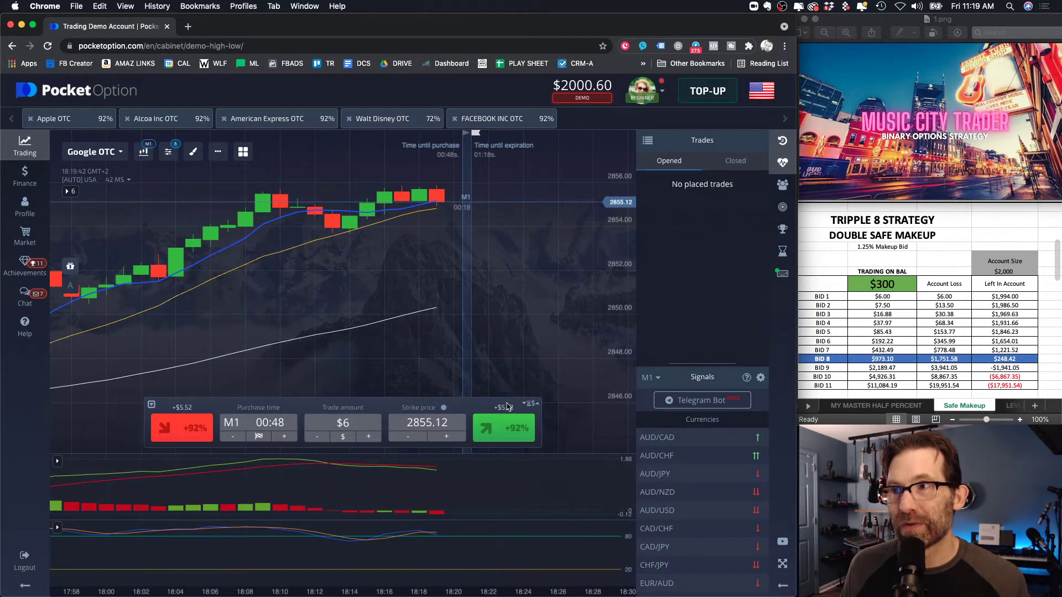
click(518, 432)
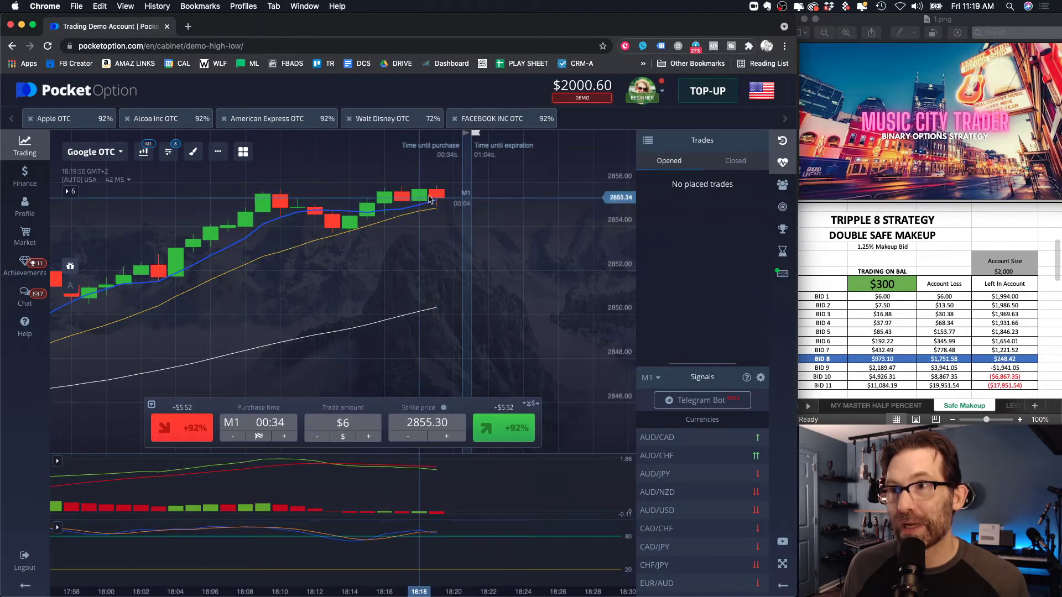
- Buy a $6 Higher (Up +92%) trade on Google OTC, dropping the balance to $1994.60
click(512, 435)
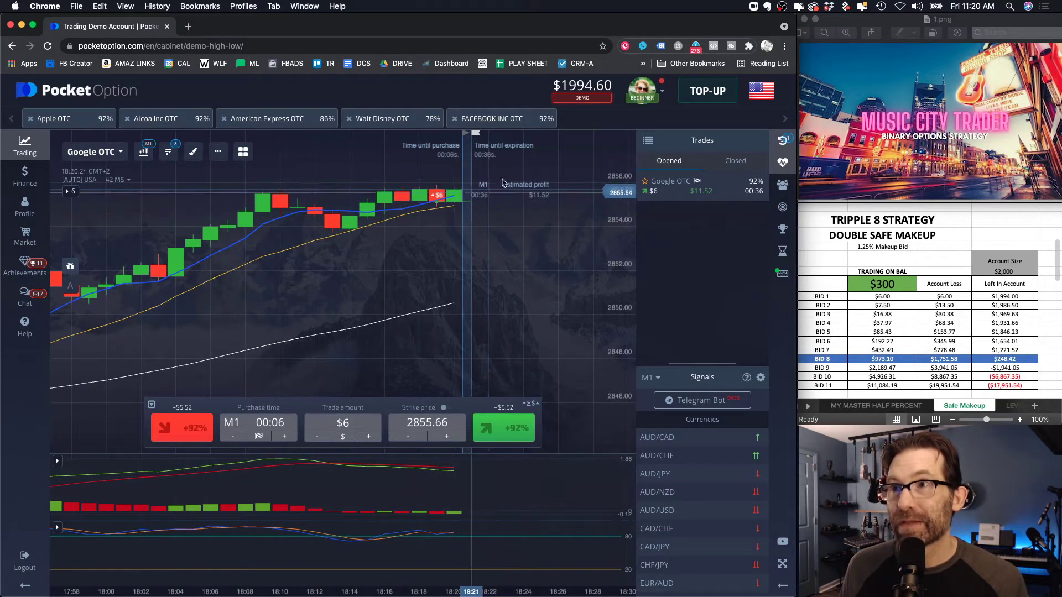
click(117, 159)
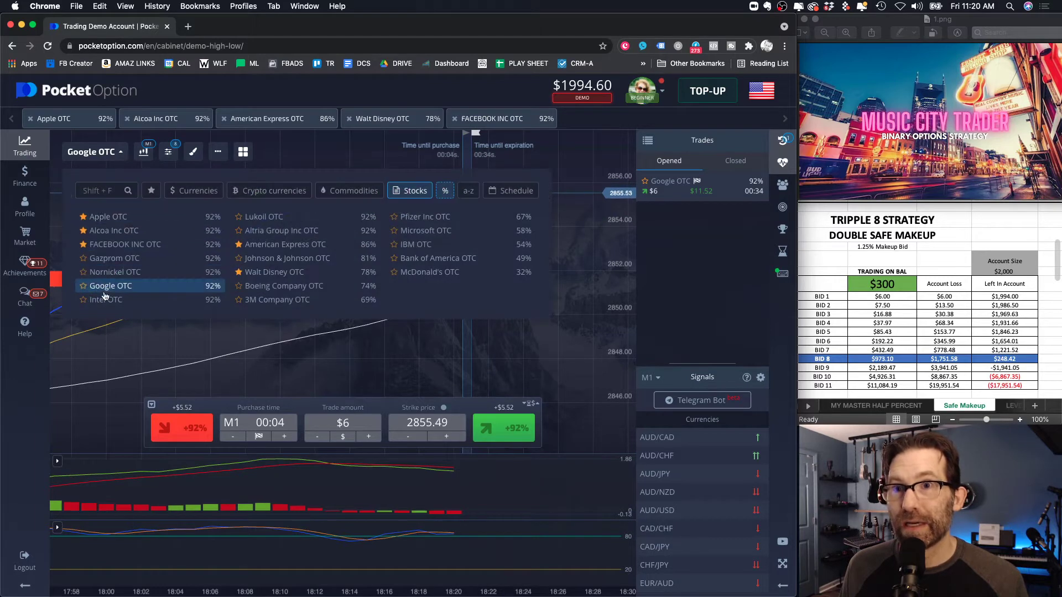
- Select Google OTC from the Stocks list and move its tab to the front of the favourites bar
click(82, 289)
drag(603, 118, 83, 115)
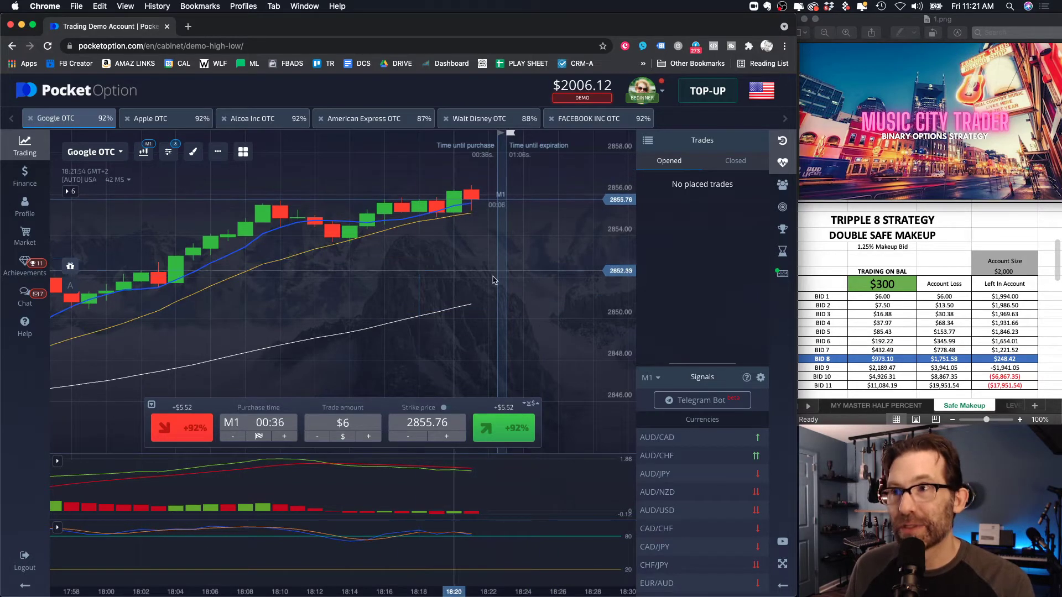
- Place a $6 Higher trade on Google OTC that wins, reaching a $2011.64 balance
click(511, 427)
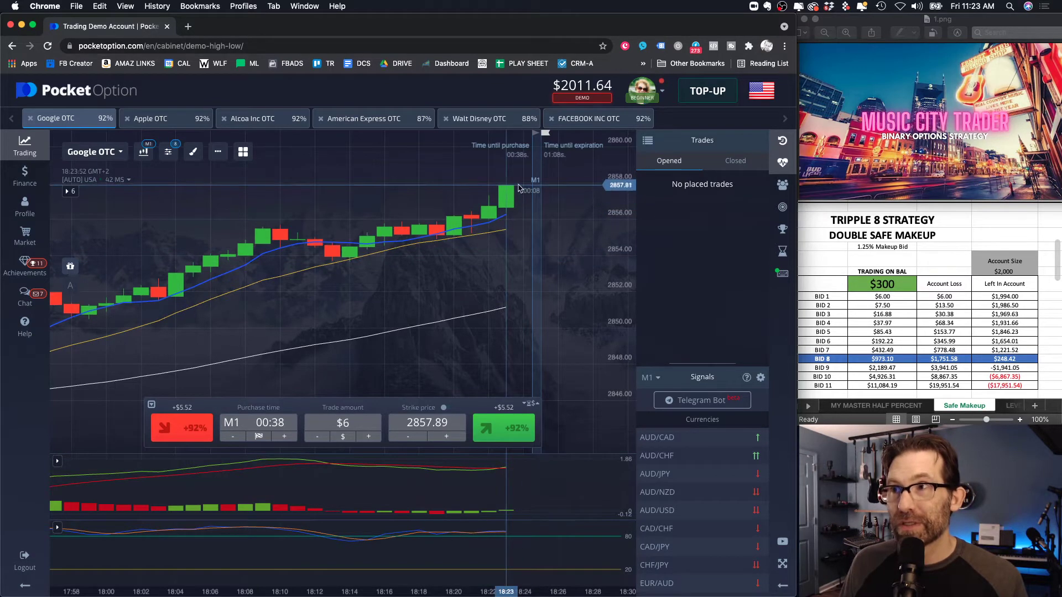
- Open a $6 Lower trade on Google OTC, leaving the balance at $2005.64 while it runs
click(185, 433)
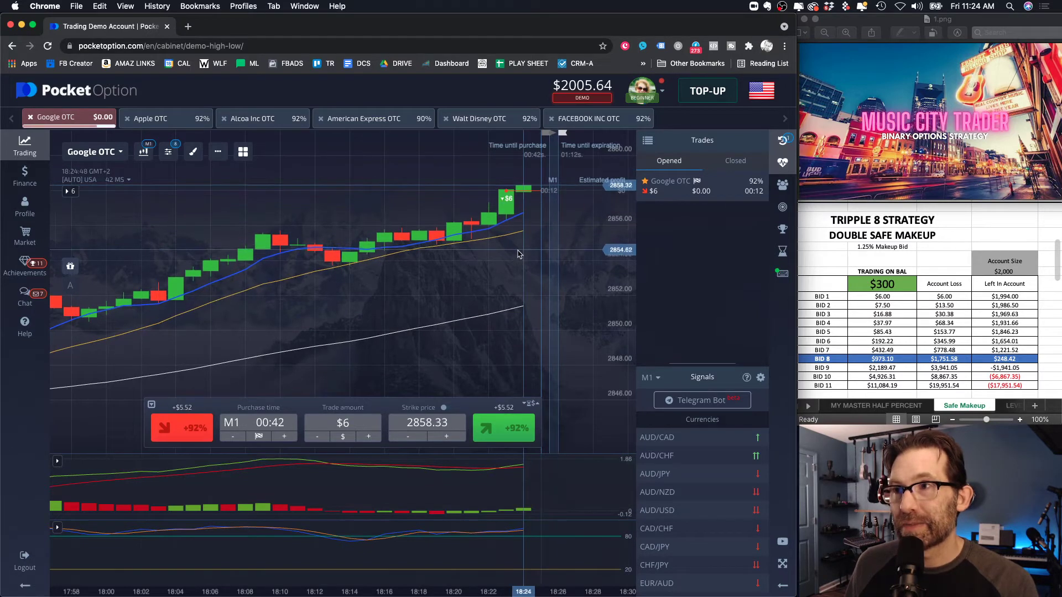
scroll(523, 259, up, 2)
- Let the Lower trade close as a win, then start a $6 Higher trade on Google OTC
scroll(498, 232, right, 3)
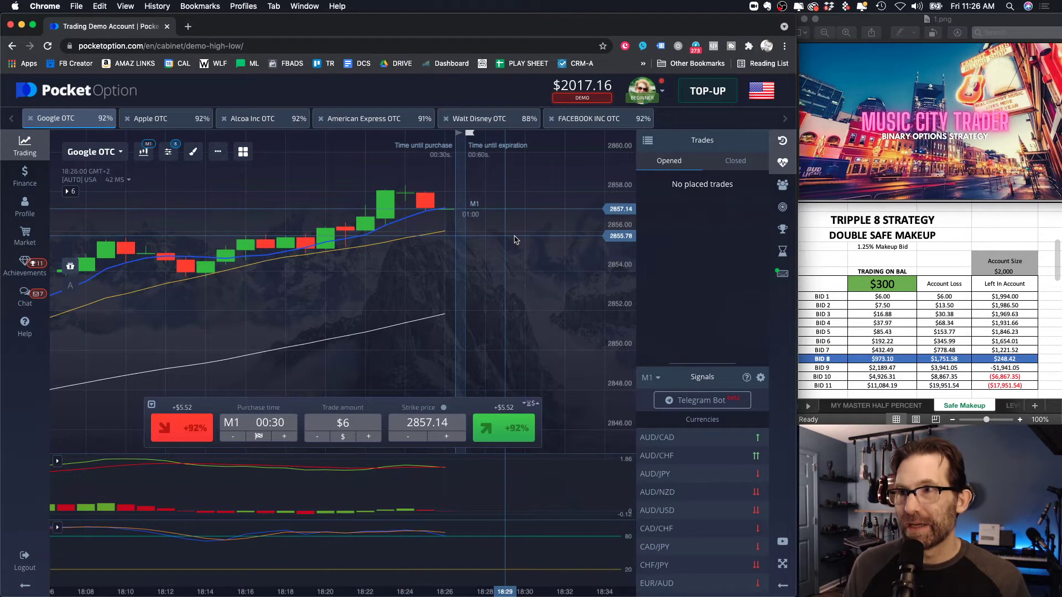
click(528, 423)
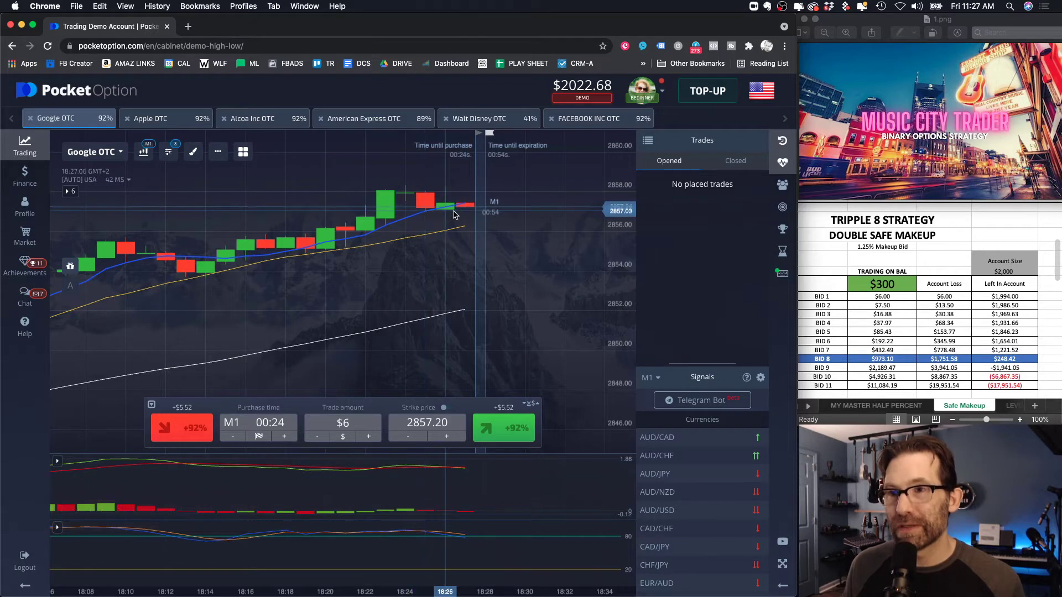
- Check the Closed trades list, then open a $6 Up trade on Google OTC at 2856.21
click(745, 161)
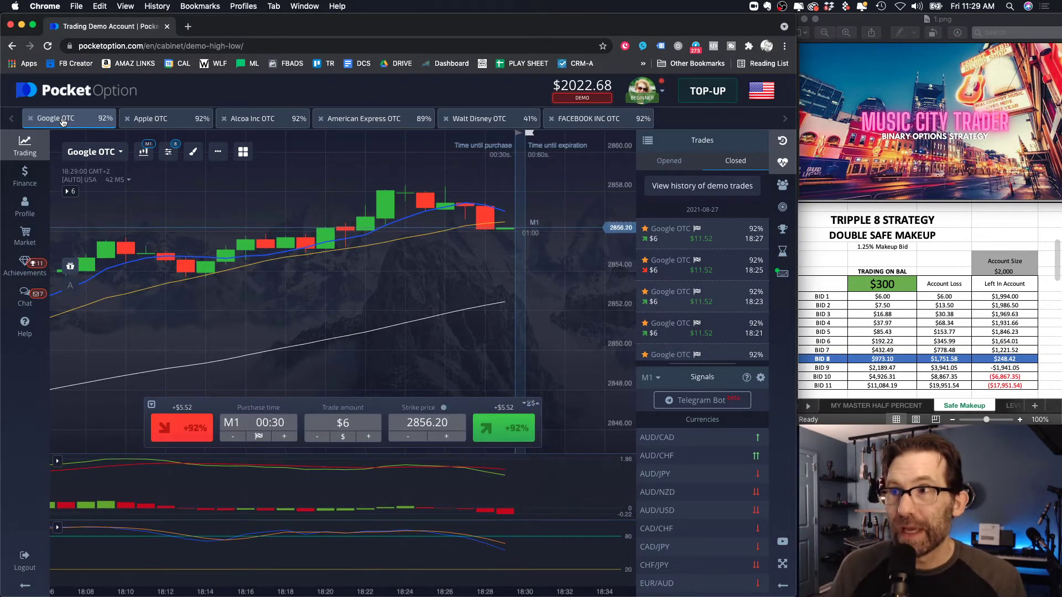
click(525, 429)
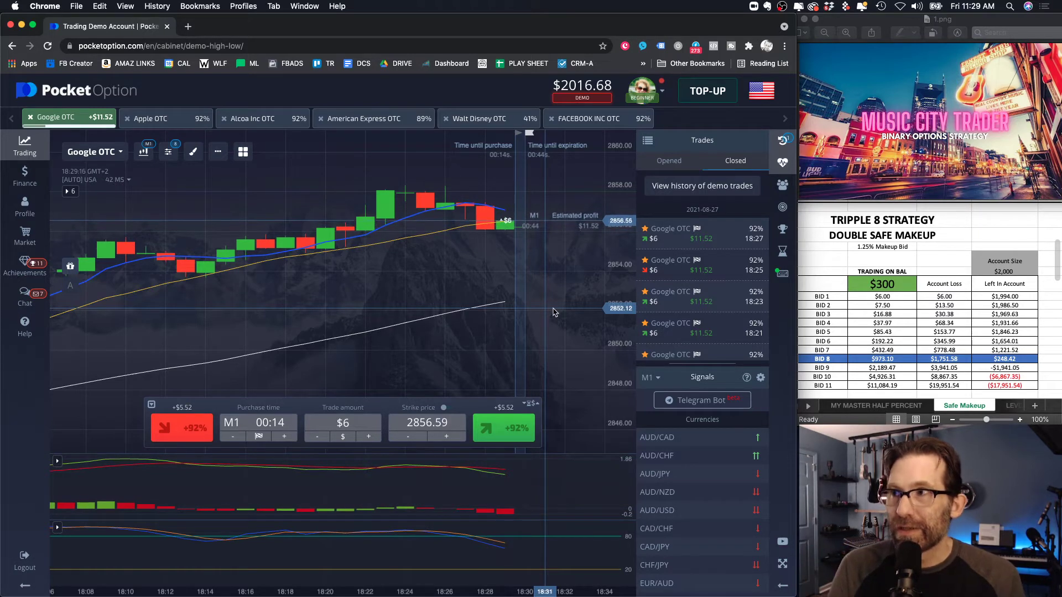
- Switch the Trades panel to Opened and watch the $6 trade close, reaching $2028.20
click(673, 168)
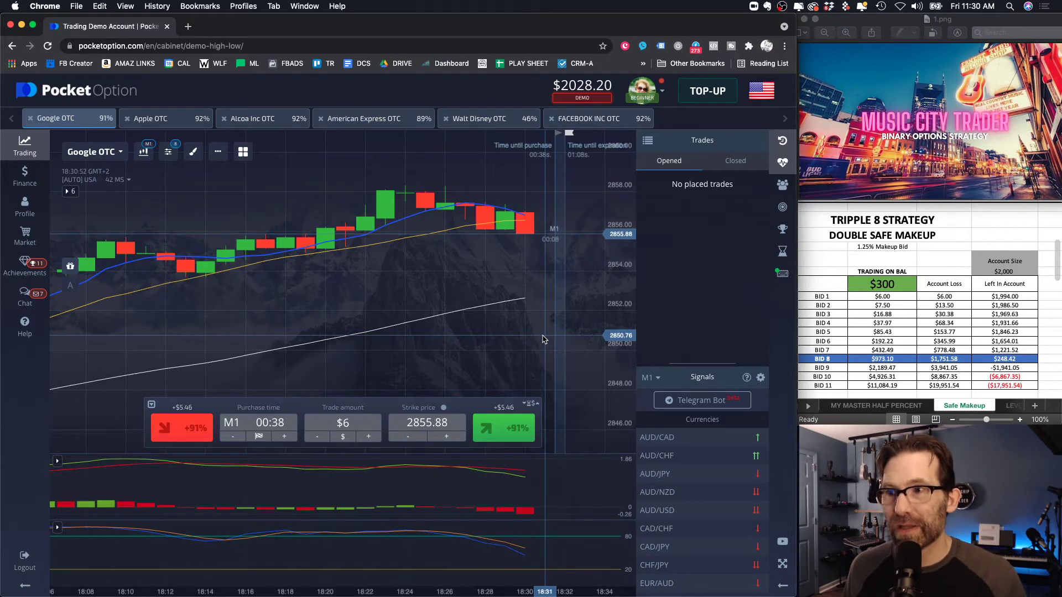
- Win a $6 Up trade on Google OTC paying $11.46, then place a $6 Down trade
click(517, 434)
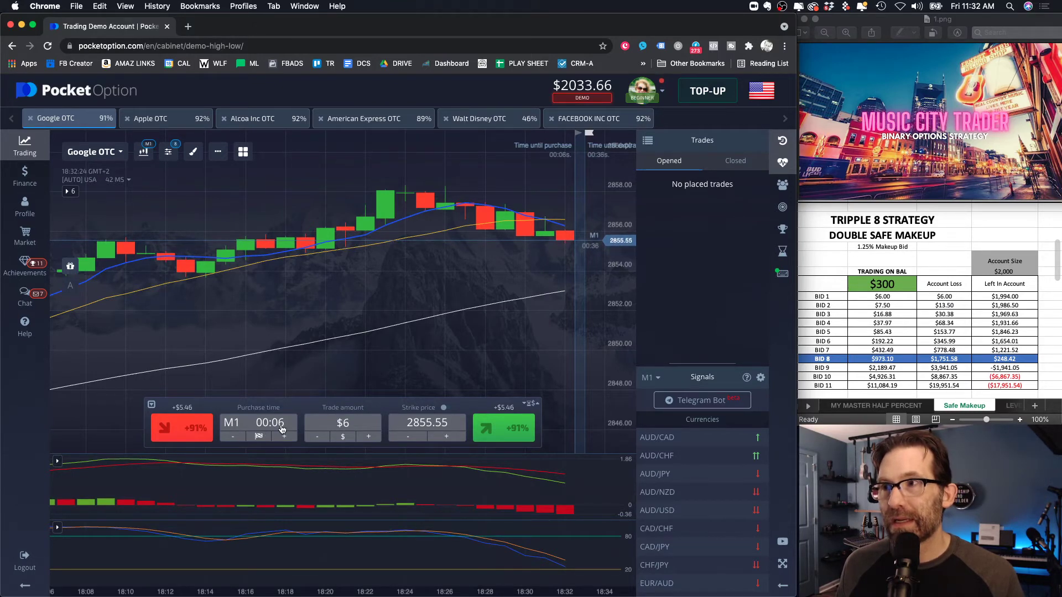
click(192, 429)
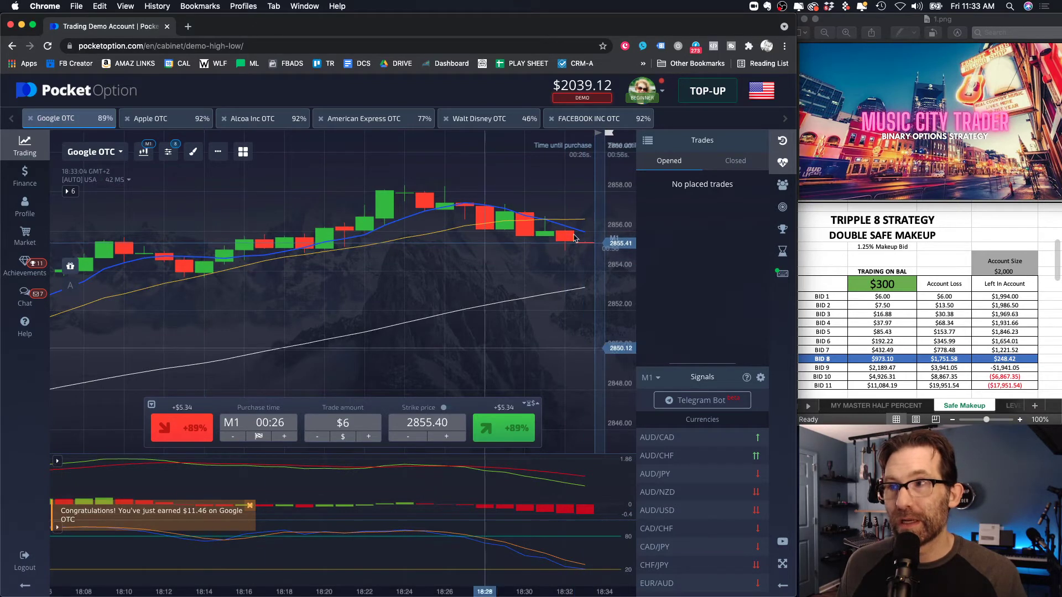
click(739, 165)
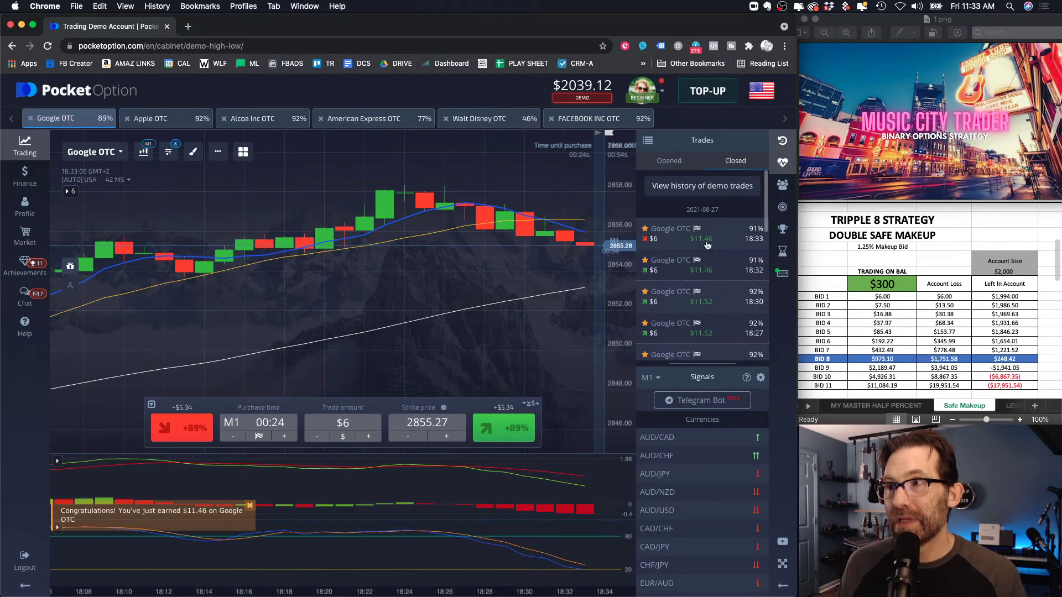
scroll(719, 314, down, 1)
scroll(718, 332, down, 1)
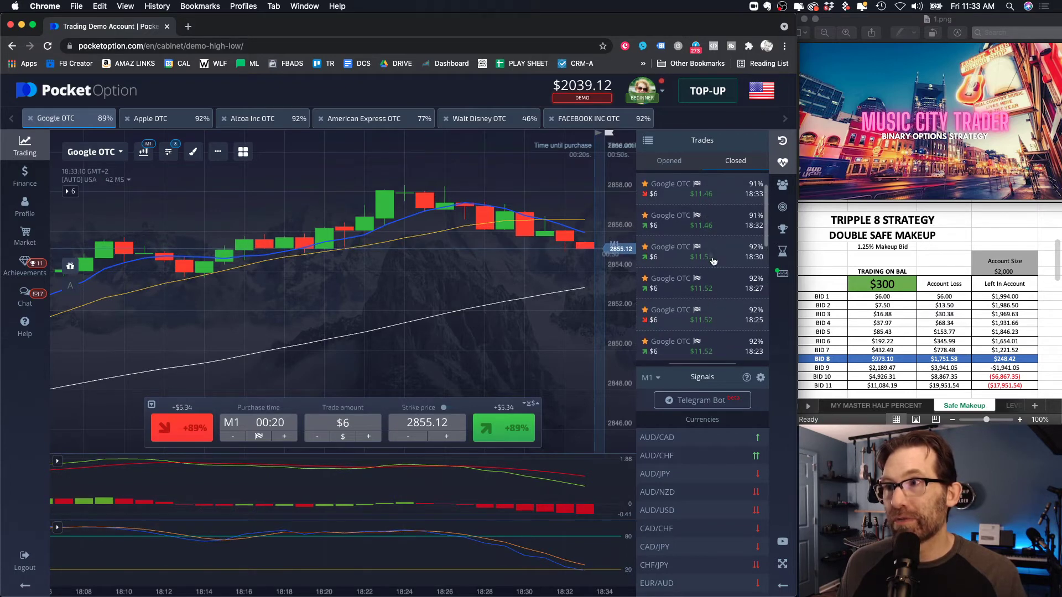
scroll(715, 216, up, 2)
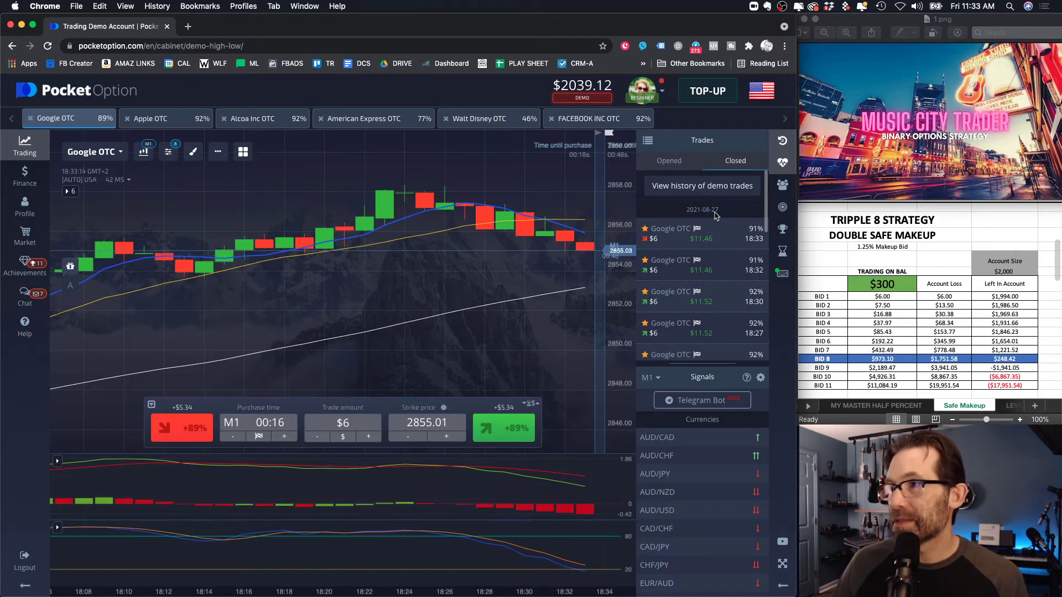
scroll(715, 249, down, 4)
scroll(715, 273, down, 3)
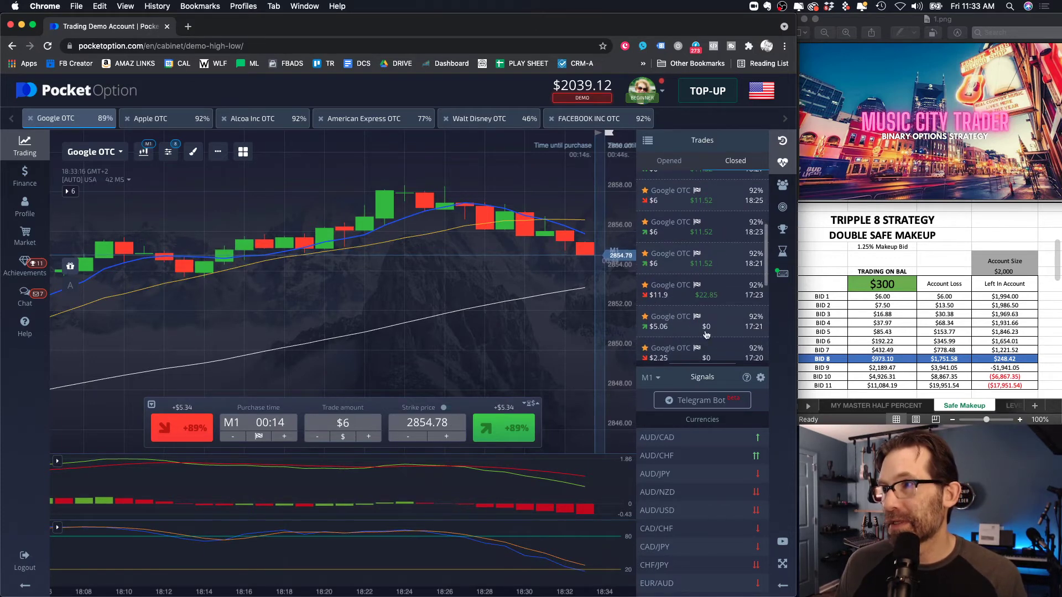
scroll(719, 315, down, 2)
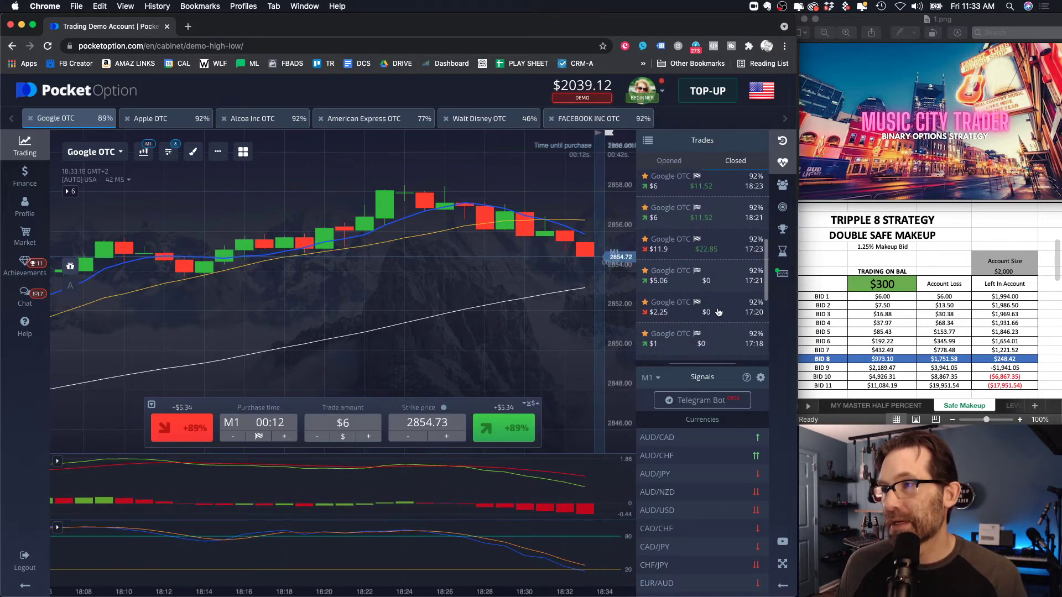
scroll(716, 271, up, 1)
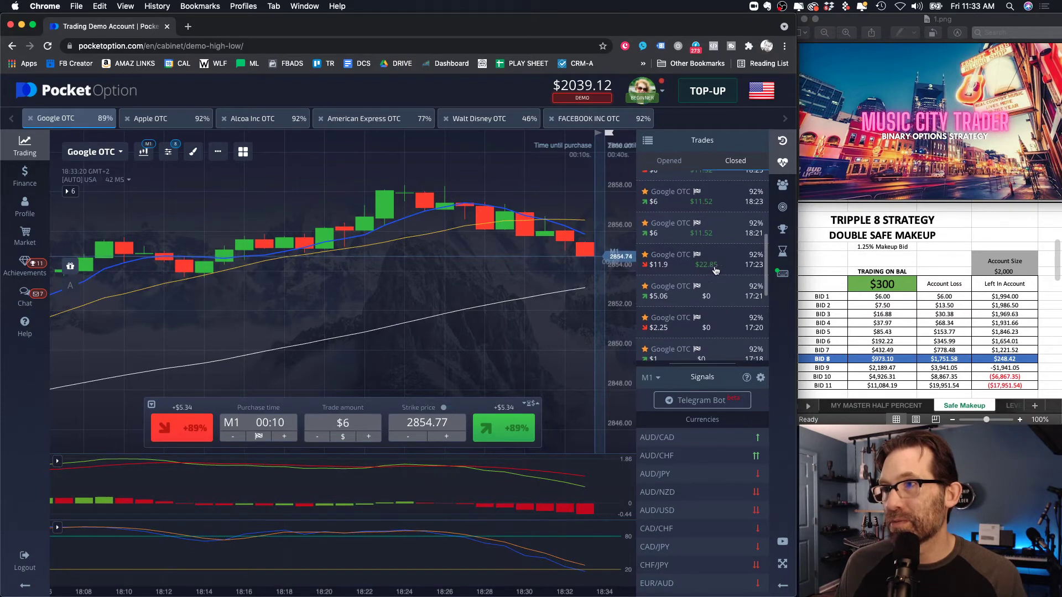
scroll(702, 305, up, 3)
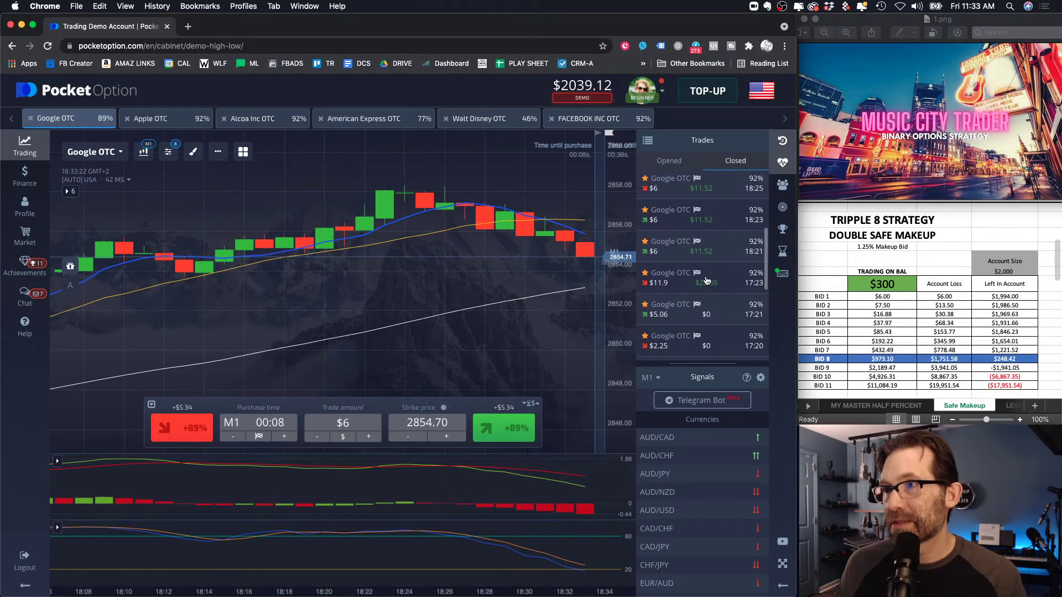
scroll(713, 310, up, 1)
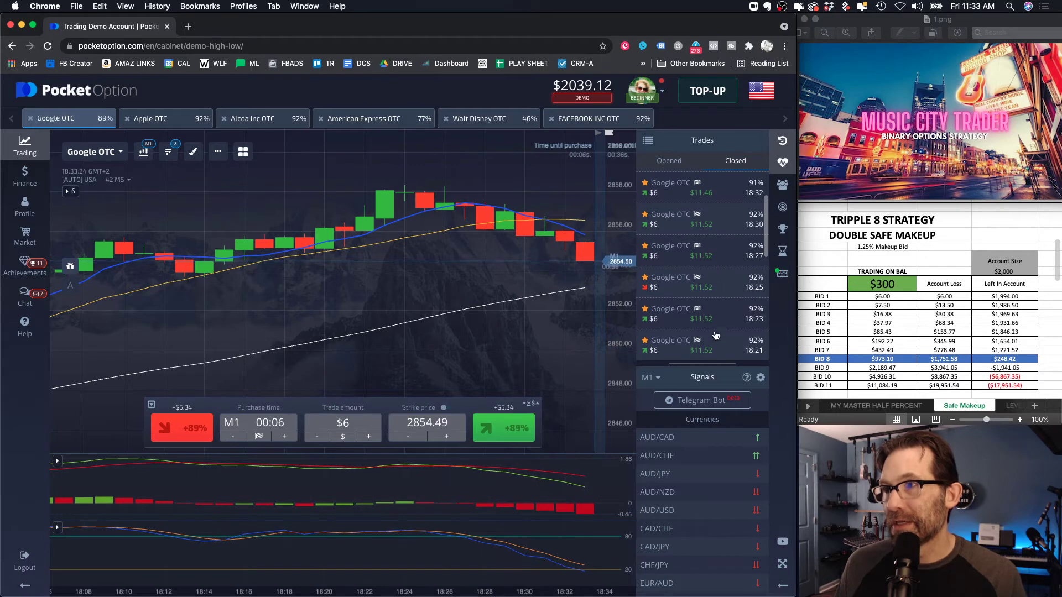
scroll(699, 252, up, 3)
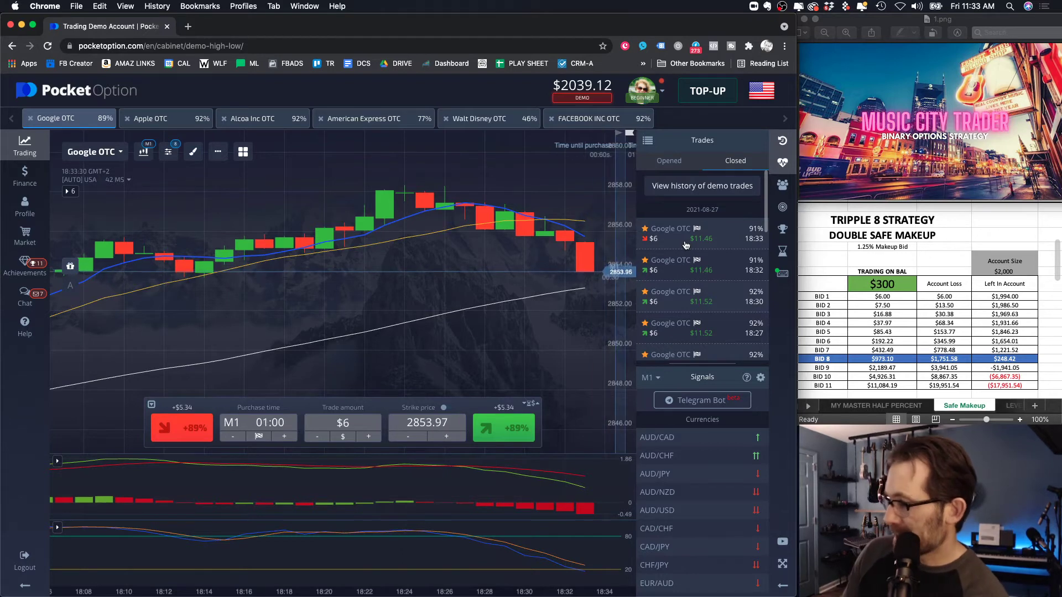
- Place a $6 Higher (+89%) M1 trade on Google OTC with an estimated $11.34 profit
scroll(390, 288, right, 5)
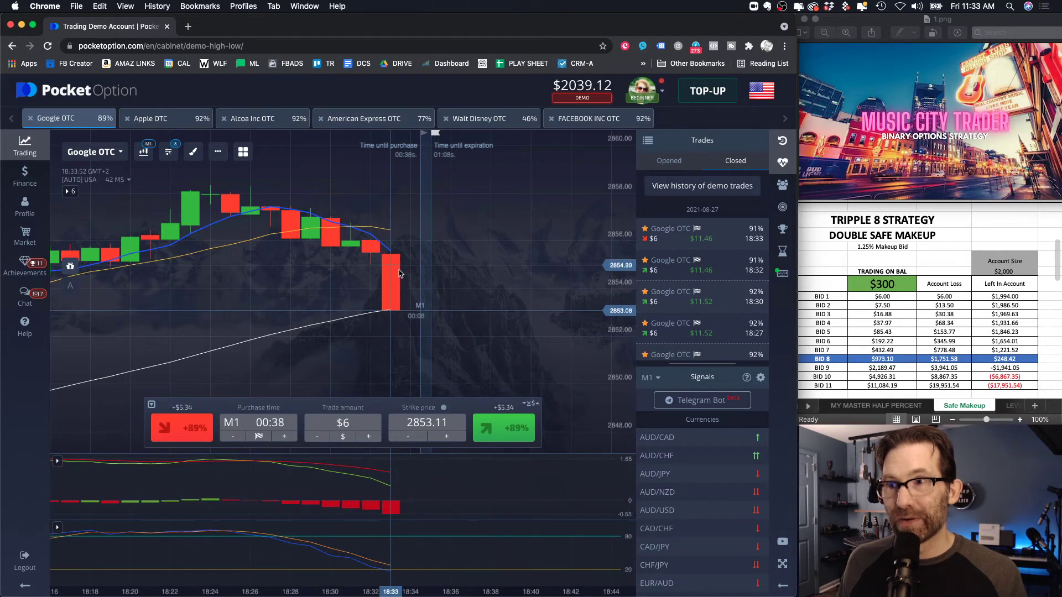
click(495, 431)
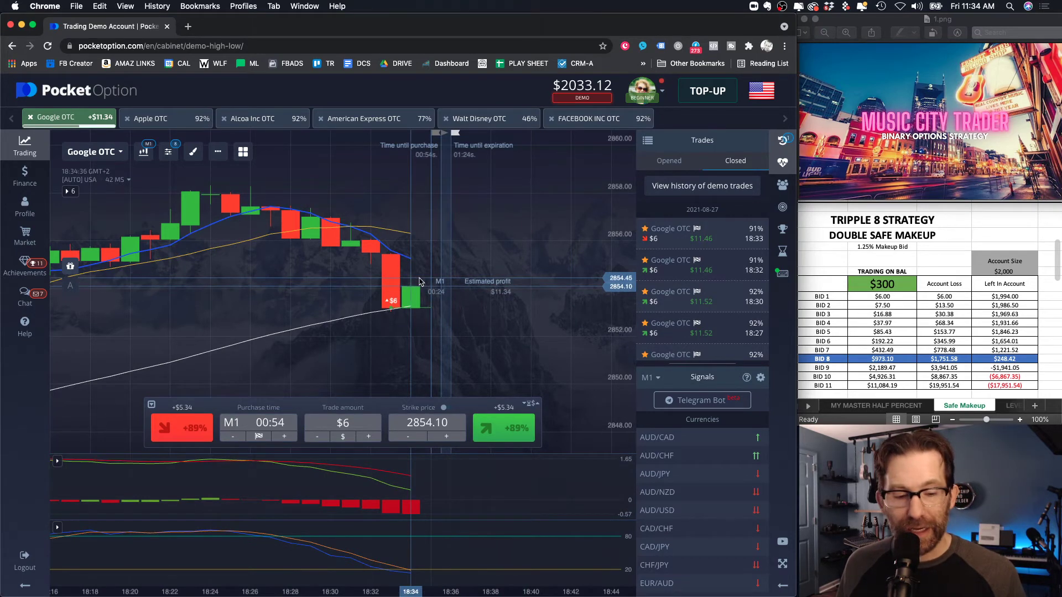
click(595, 88)
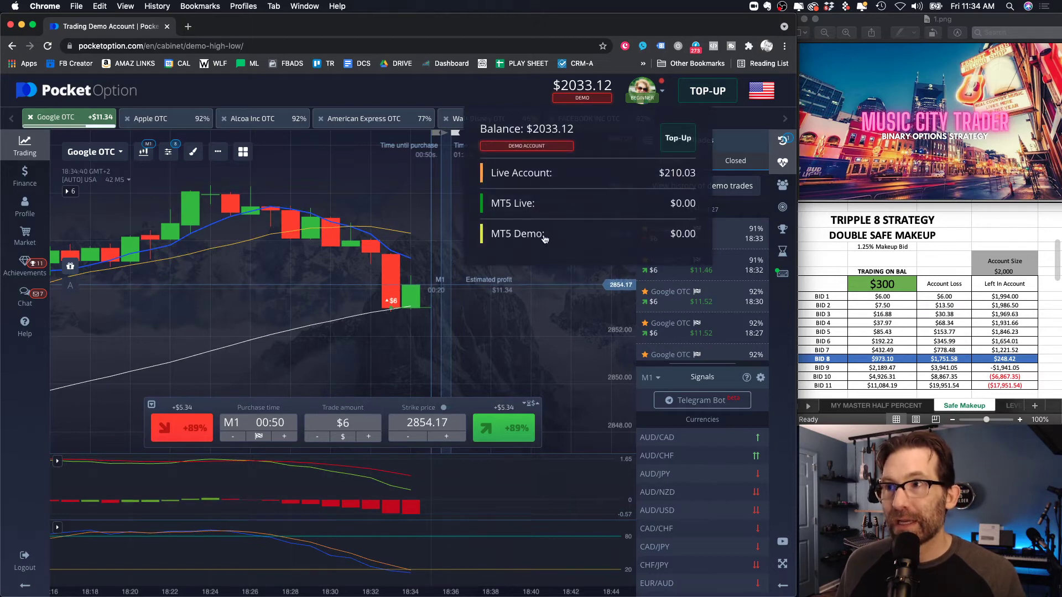
click(588, 286)
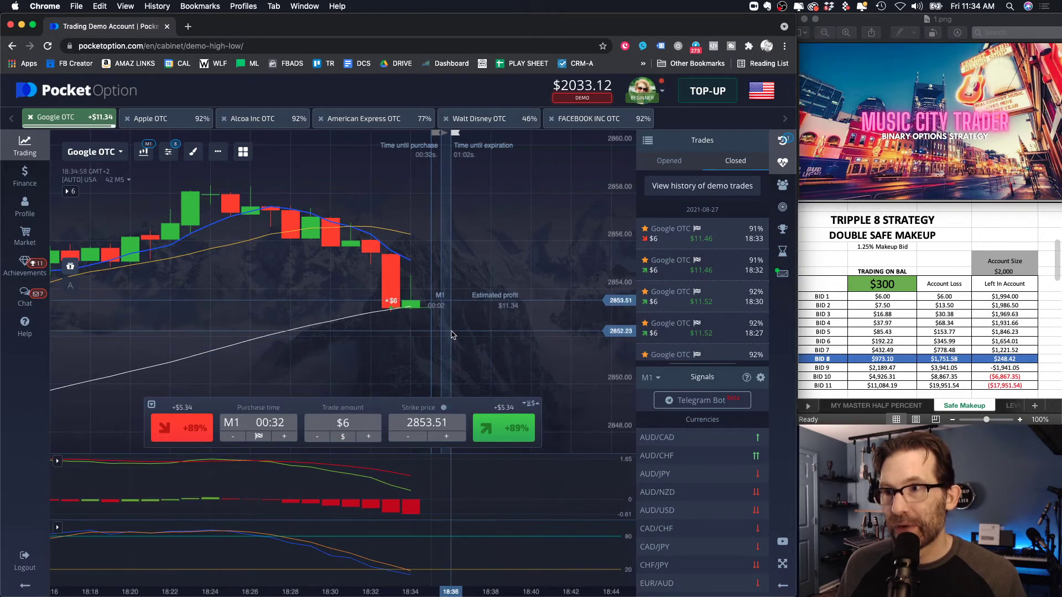
- Place a $6 Lower trade on Google OTC at 2853.39 and list it under Opened trades
key(shift+s)
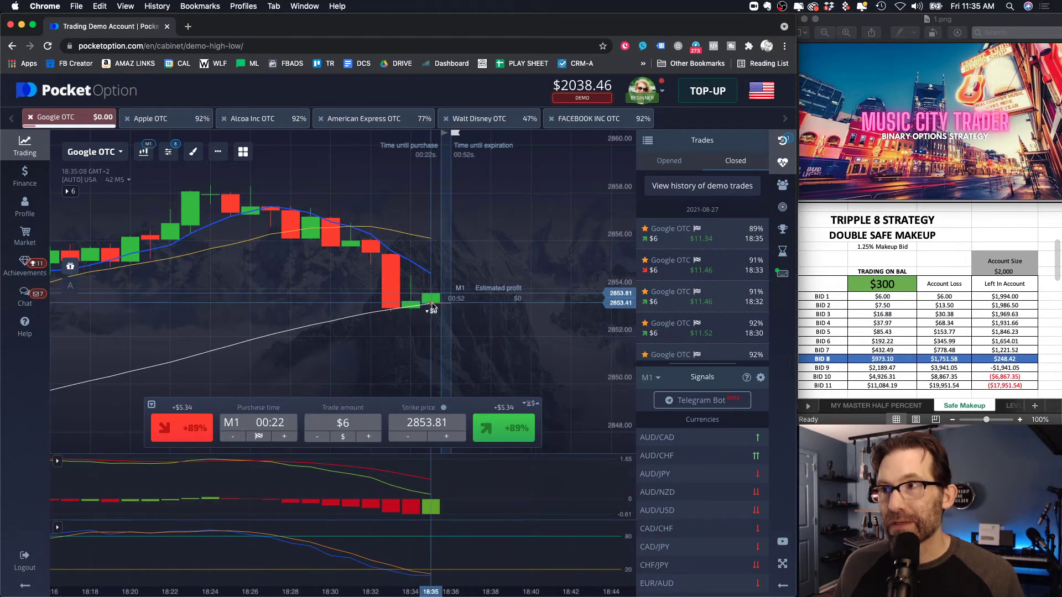
click(677, 165)
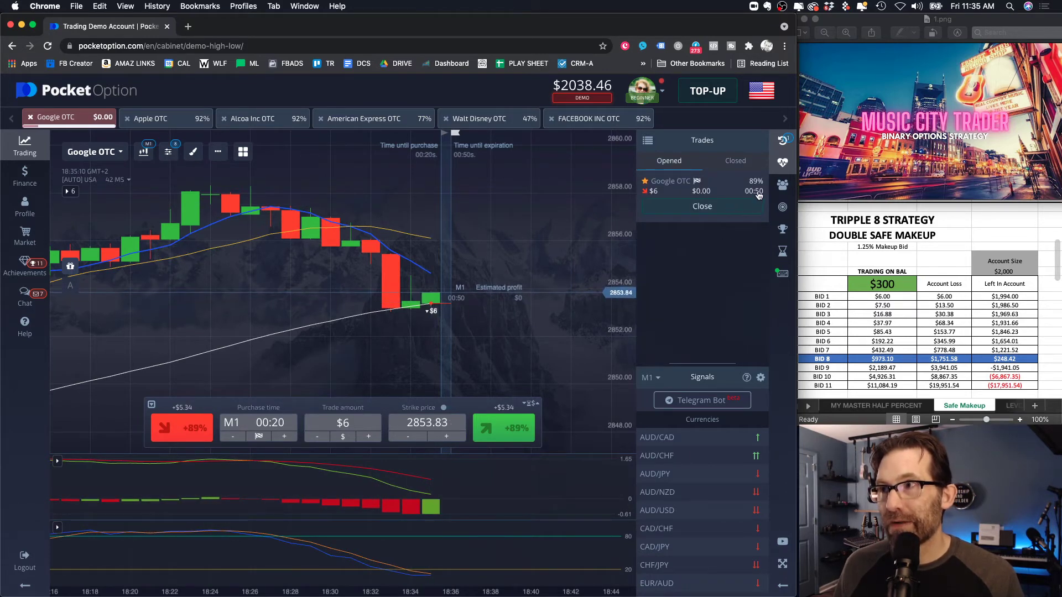